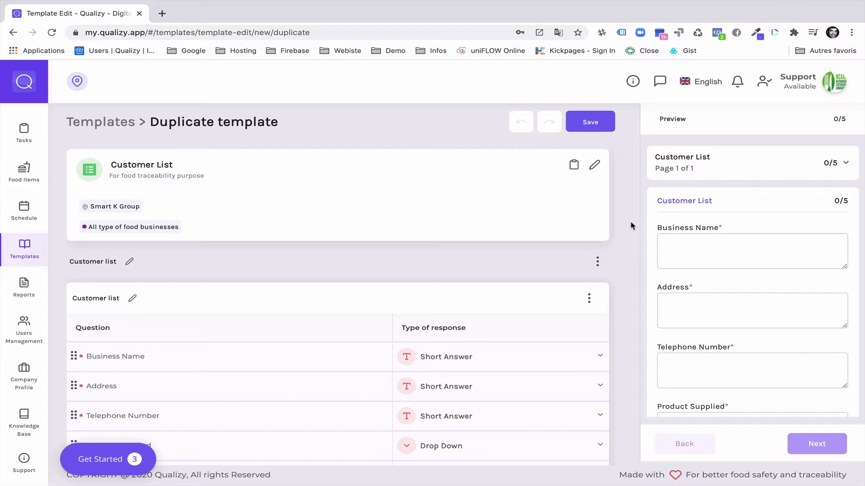
- Inspect the template's details and team restrictions, then close them without changes
{"action": "left_click", "coordinate": [594, 164]}
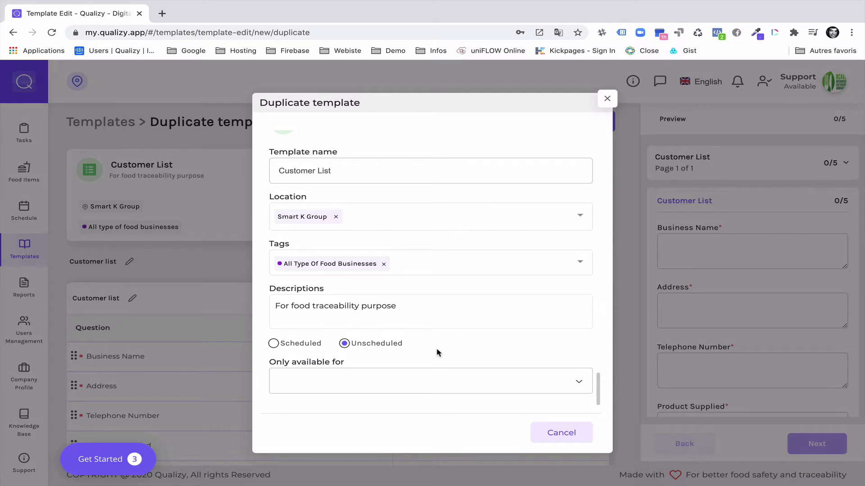
{"action": "left_click", "coordinate": [426, 381]}
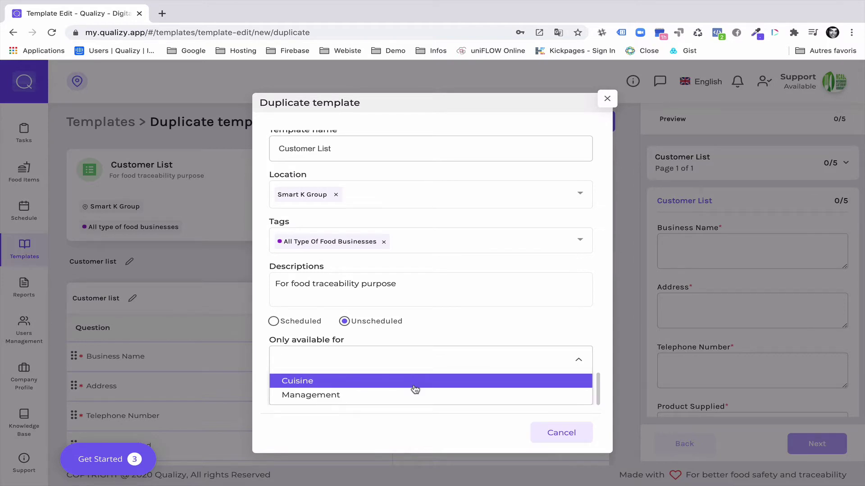
{"action": "left_click", "coordinate": [607, 98]}
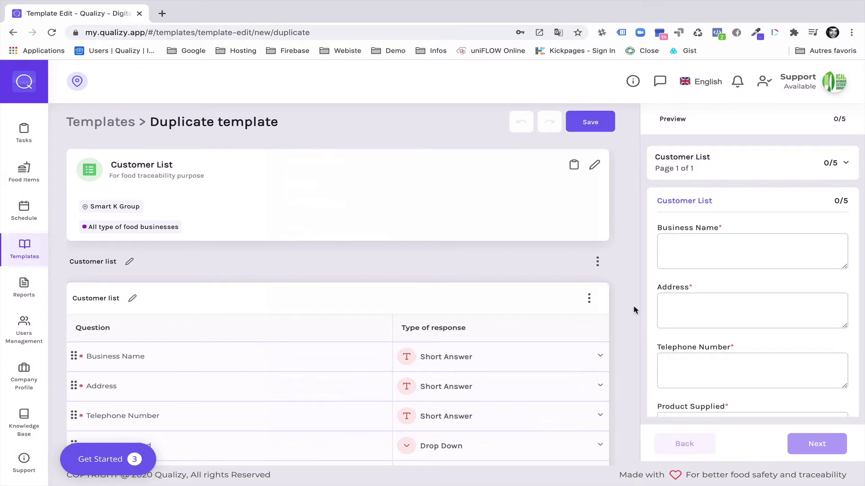
{"action": "scroll", "coordinate": [634, 310], "scroll_direction": "down", "scroll_amount": 1}
{"action": "scroll", "coordinate": [407, 255], "scroll_direction": "down", "scroll_amount": 3}
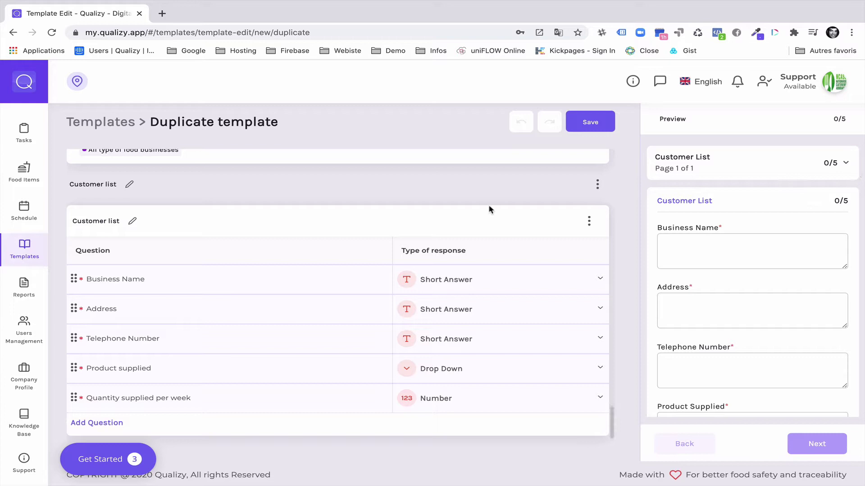
{"action": "scroll", "coordinate": [405, 206], "scroll_direction": "up", "scroll_amount": 1}
{"action": "scroll", "coordinate": [406, 206], "scroll_direction": "up", "scroll_amount": 3}
{"action": "scroll", "coordinate": [405, 206], "scroll_direction": "down", "scroll_amount": 4}
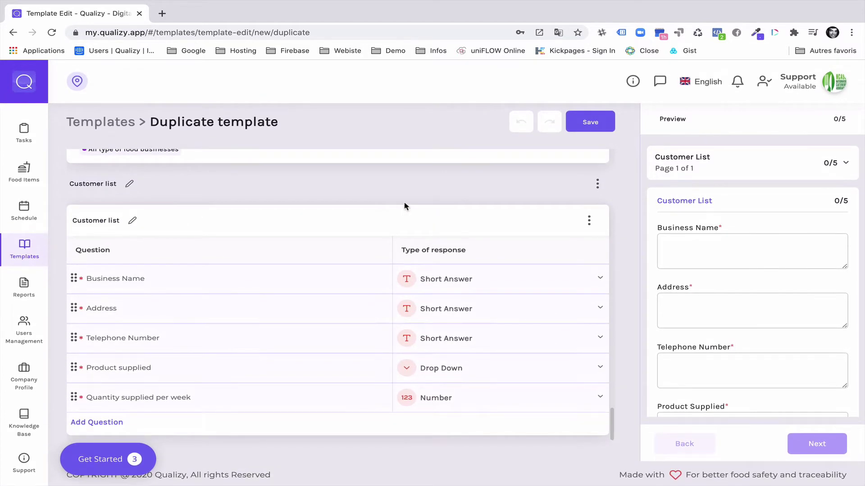
{"action": "scroll", "coordinate": [198, 342], "scroll_direction": "down", "scroll_amount": 1}
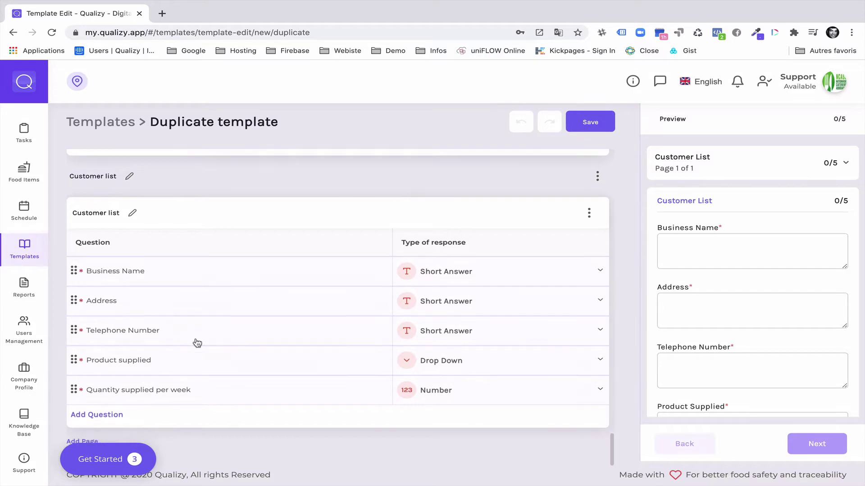
- Add a second page titled 'Test page' with its first section named Cleaning
{"action": "left_click", "coordinate": [86, 442]}
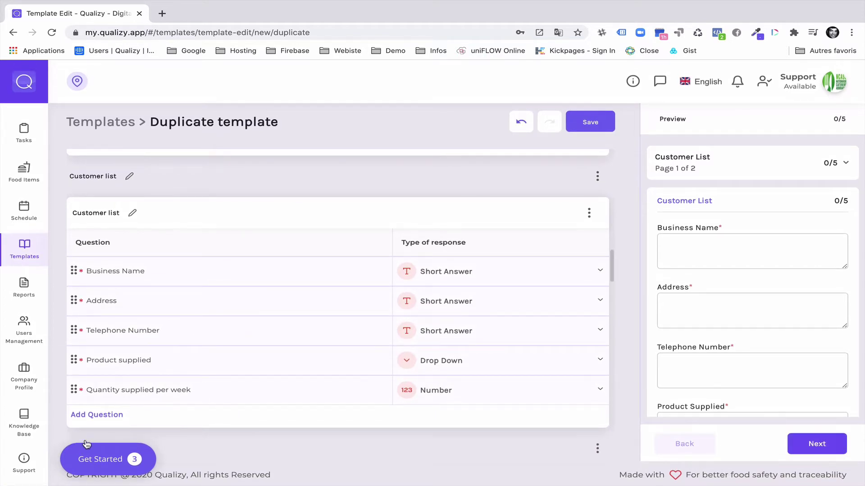
{"action": "scroll", "coordinate": [323, 342], "scroll_direction": "down", "scroll_amount": 5}
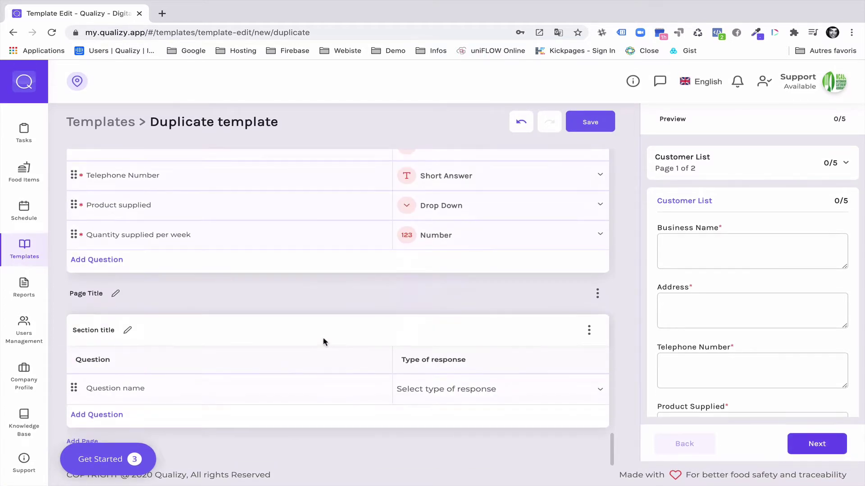
{"action": "left_click", "coordinate": [95, 293]}
{"action": "type", "text": "Tes"}
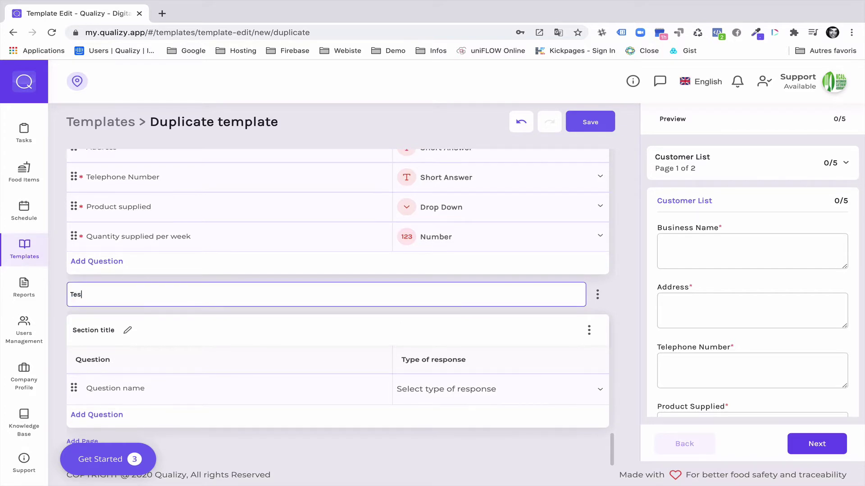
{"action": "type", "text": "t page"}
{"action": "left_click", "coordinate": [86, 332]}
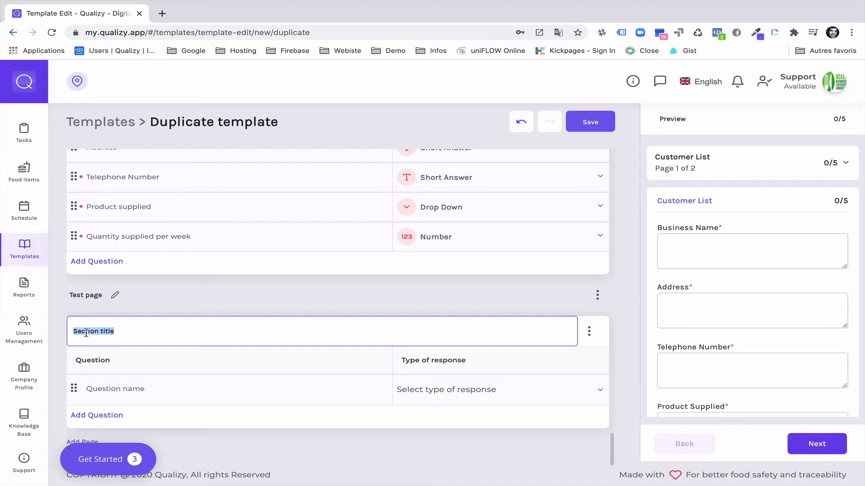
{"action": "type", "text": "Cleanuing"}
- Set the first Cleaning question's response type to Yes/No/N/A after briefly trying Checkbox
{"action": "left_click", "coordinate": [336, 400]}
{"action": "left_click", "coordinate": [483, 393]}
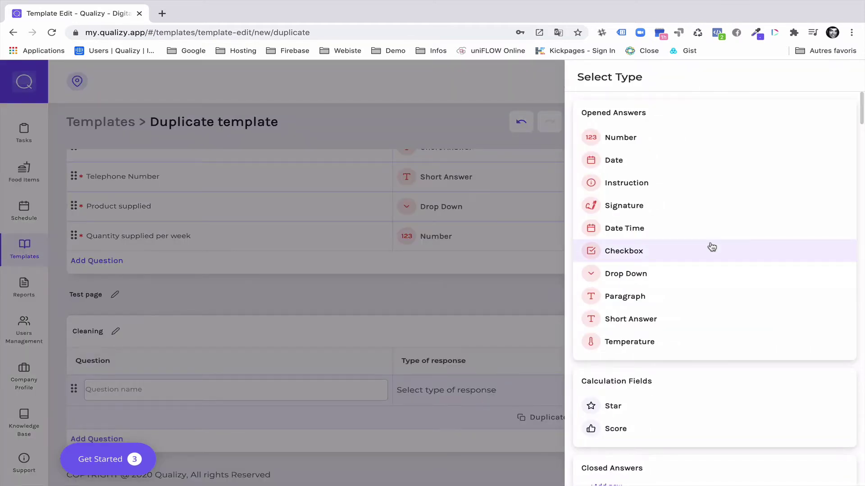
{"action": "scroll", "coordinate": [712, 247], "scroll_direction": "down", "scroll_amount": 6}
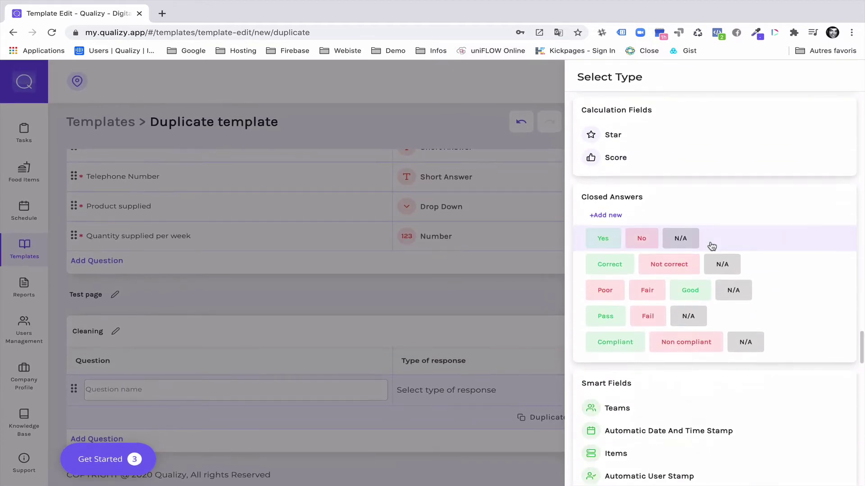
{"action": "scroll", "coordinate": [796, 237], "scroll_direction": "down", "scroll_amount": 3}
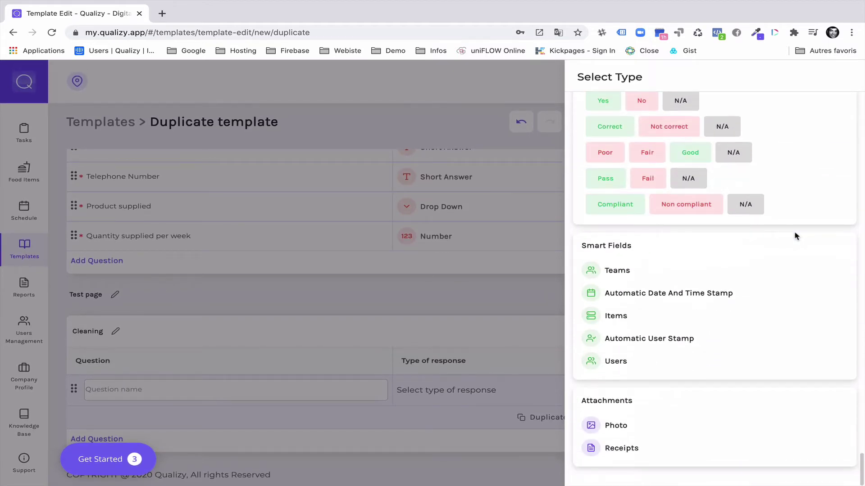
{"action": "scroll", "coordinate": [796, 237], "scroll_direction": "up", "scroll_amount": 9}
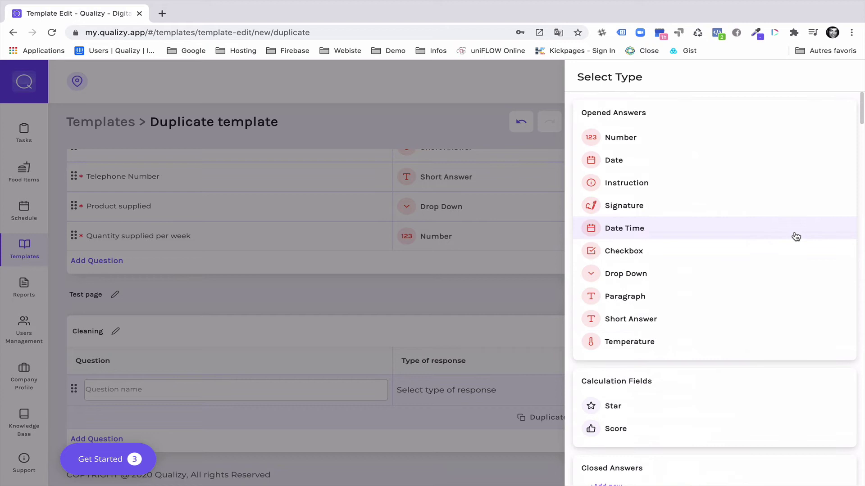
{"action": "left_click", "coordinate": [769, 260]}
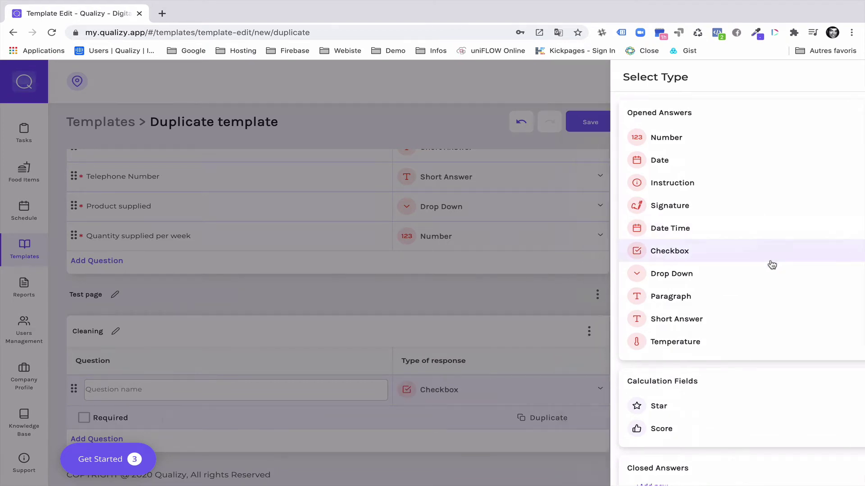
{"action": "left_click", "coordinate": [492, 389]}
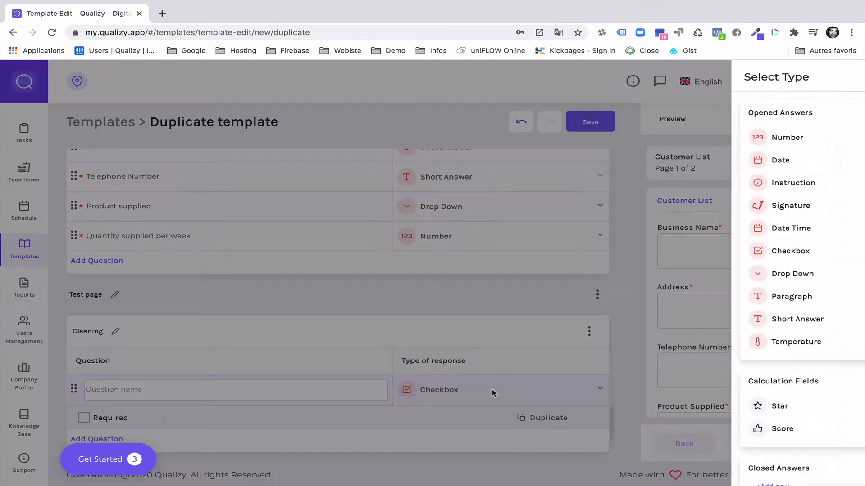
{"action": "scroll", "coordinate": [728, 310], "scroll_direction": "down", "scroll_amount": 8}
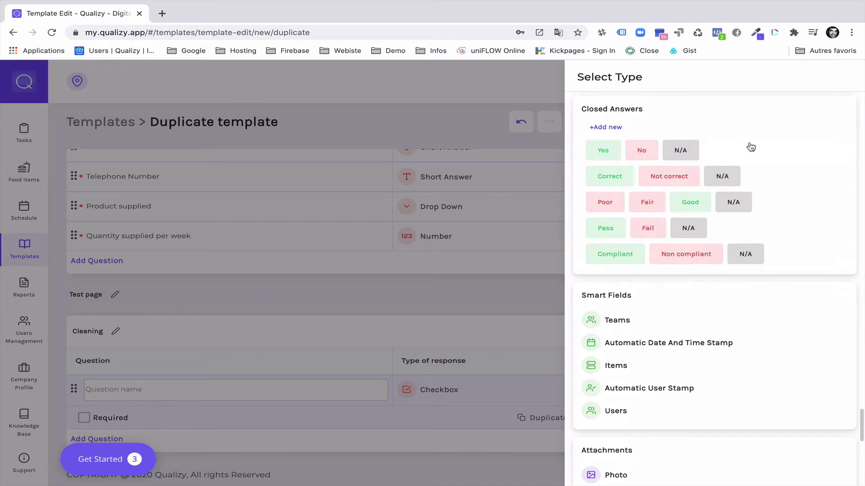
{"action": "left_click", "coordinate": [750, 154]}
- Make No the failed response and name the question 'Question'
{"action": "scroll", "coordinate": [301, 461], "scroll_direction": "down", "scroll_amount": 2}
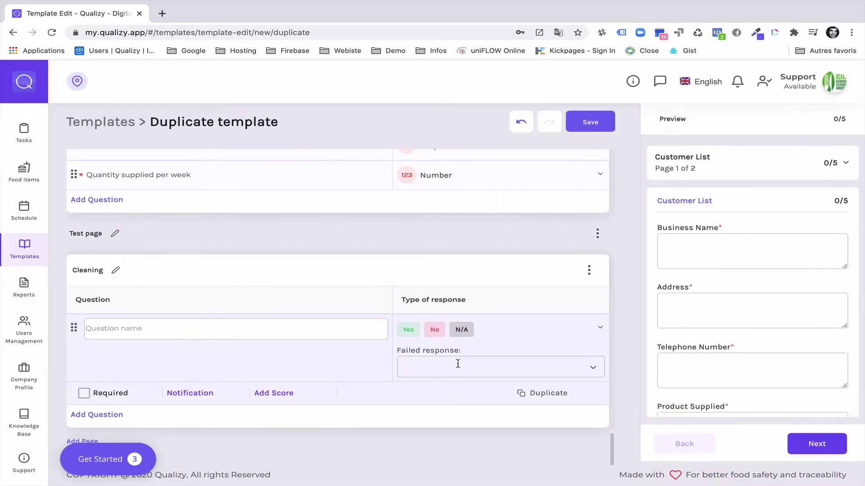
{"action": "left_click", "coordinate": [458, 363]}
{"action": "left_click", "coordinate": [459, 401]}
{"action": "left_click", "coordinate": [298, 333]}
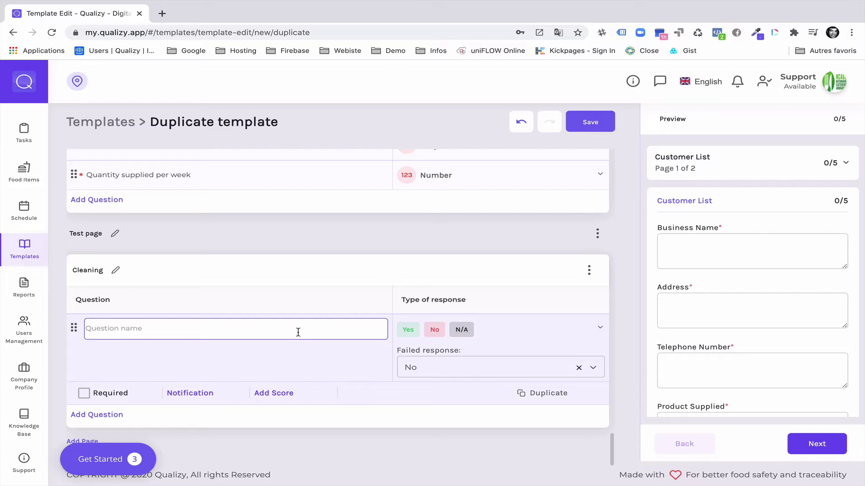
{"action": "type", "text": "Question"}
- Add a second Cleaning question with a Photo response
{"action": "left_click", "coordinate": [112, 419]}
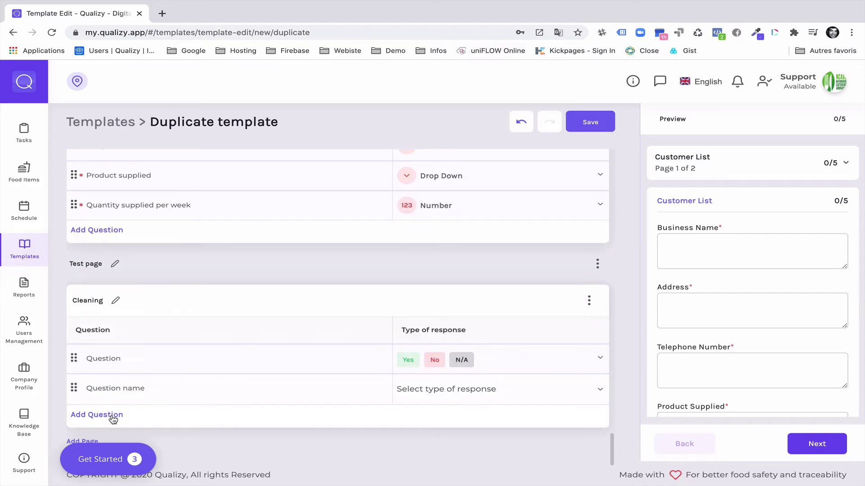
{"action": "left_click", "coordinate": [485, 388]}
{"action": "scroll", "coordinate": [621, 351], "scroll_direction": "down", "scroll_amount": 2}
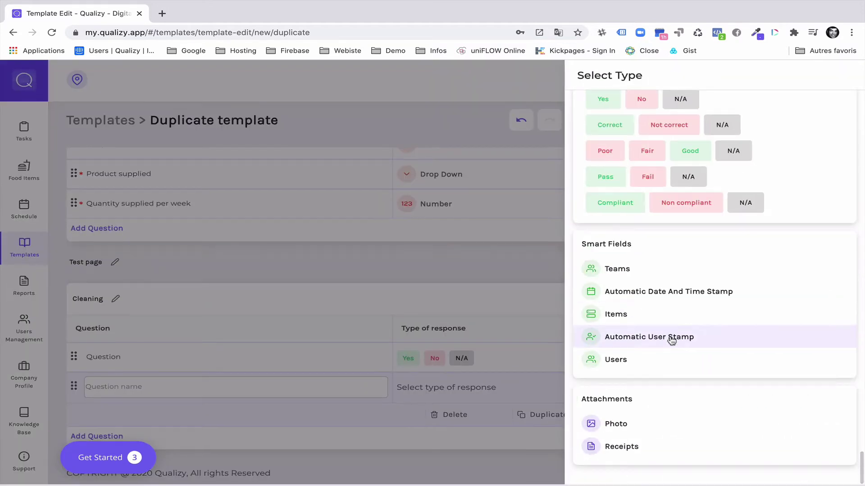
{"action": "left_click", "coordinate": [645, 425]}
- Add third and fourth questions answered by Automatic Date And Time Stamp and Automatic User Stamp
{"action": "left_click", "coordinate": [110, 437]}
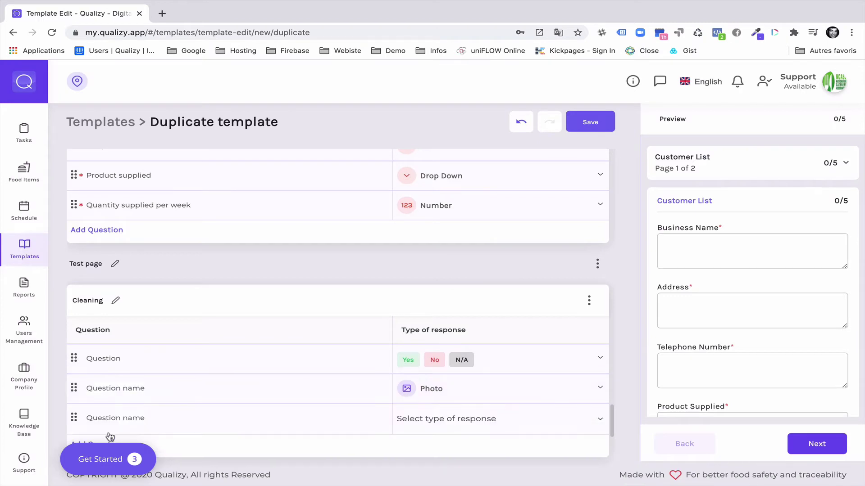
{"action": "scroll", "coordinate": [559, 402], "scroll_direction": "down", "scroll_amount": 1}
{"action": "left_click", "coordinate": [549, 388]}
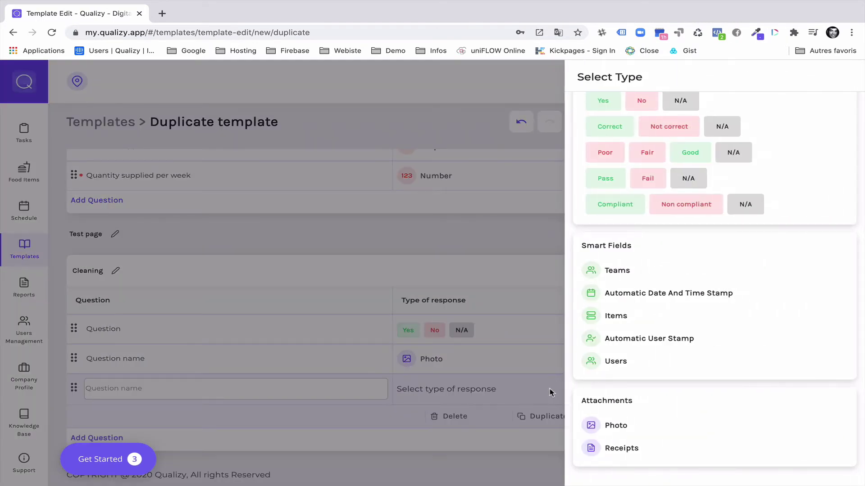
{"action": "left_click", "coordinate": [707, 292]}
{"action": "scroll", "coordinate": [264, 363], "scroll_direction": "down", "scroll_amount": 1}
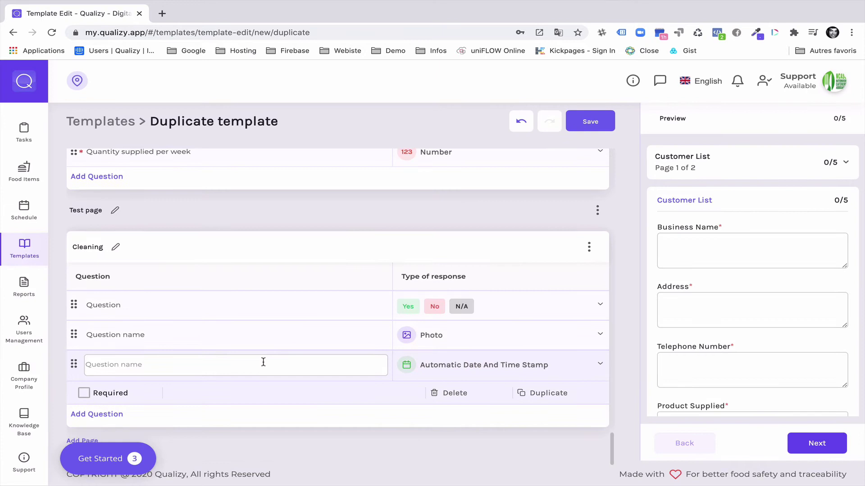
{"action": "left_click", "coordinate": [114, 413]}
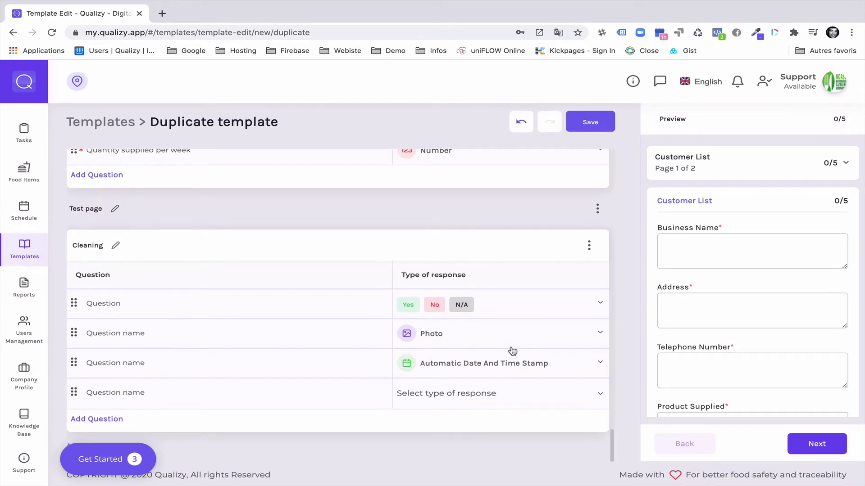
{"action": "scroll", "coordinate": [473, 392], "scroll_direction": "down", "scroll_amount": 1}
{"action": "left_click", "coordinate": [474, 390]}
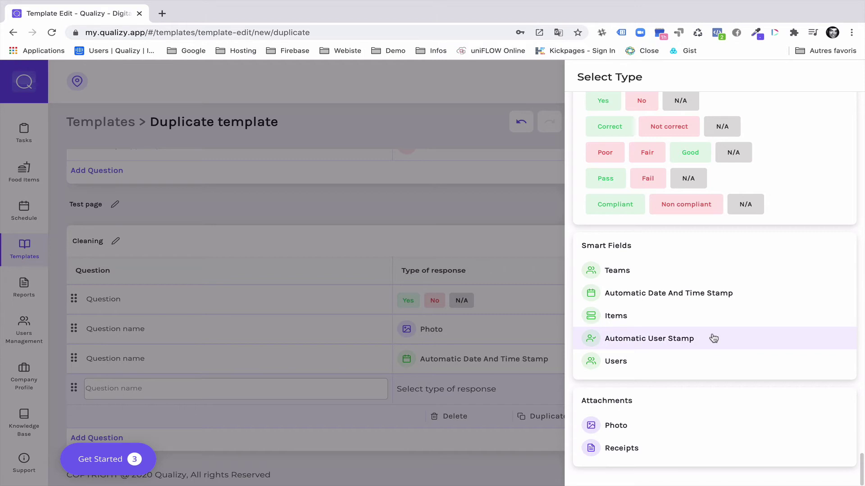
{"action": "left_click", "coordinate": [713, 338]}
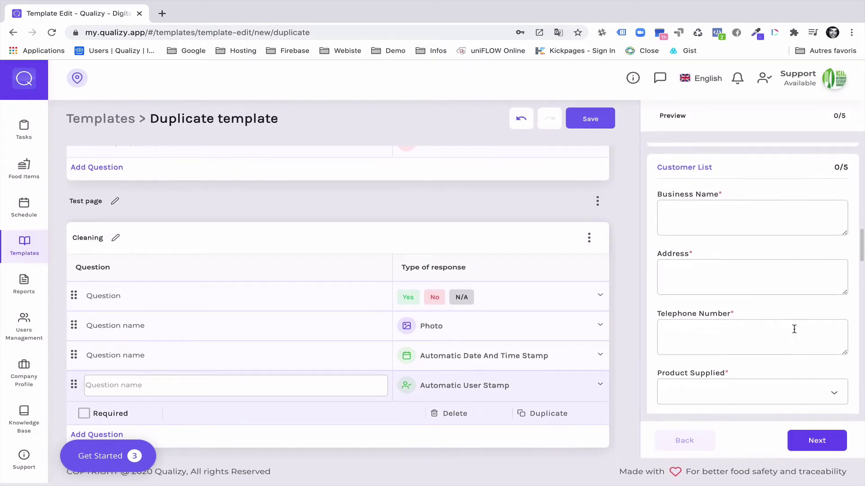
{"action": "scroll", "coordinate": [794, 329], "scroll_direction": "down", "scroll_amount": 2}
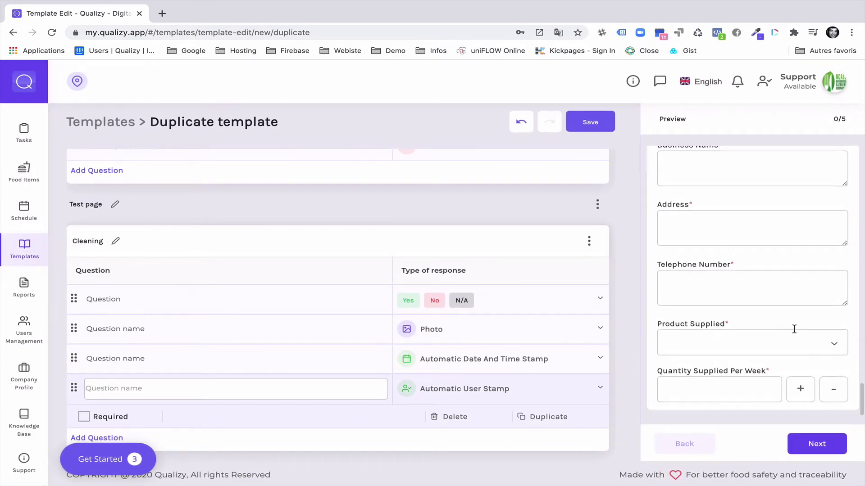
- Move the preview on to page 2, the Test page, and scroll through its Cleaning questions
{"action": "scroll", "coordinate": [794, 329], "scroll_direction": "up", "scroll_amount": 3}
{"action": "scroll", "coordinate": [795, 330], "scroll_direction": "down", "scroll_amount": 3}
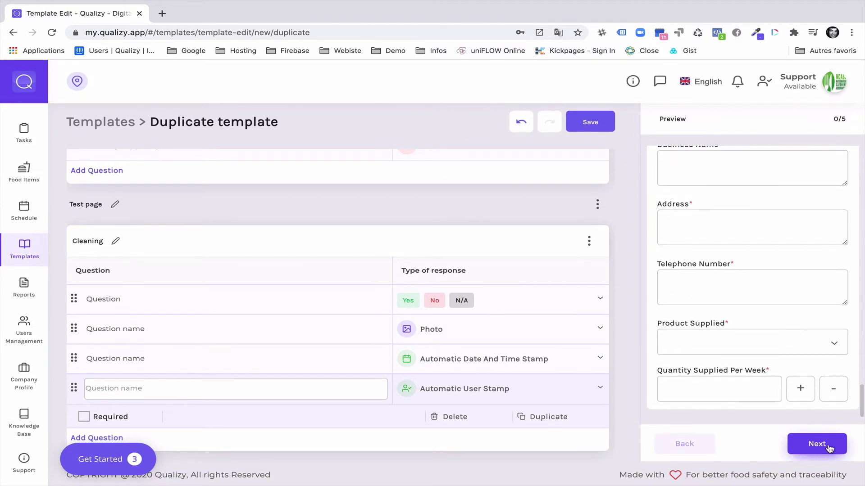
{"action": "left_click", "coordinate": [817, 444]}
{"action": "scroll", "coordinate": [792, 295], "scroll_direction": "down", "scroll_amount": 3}
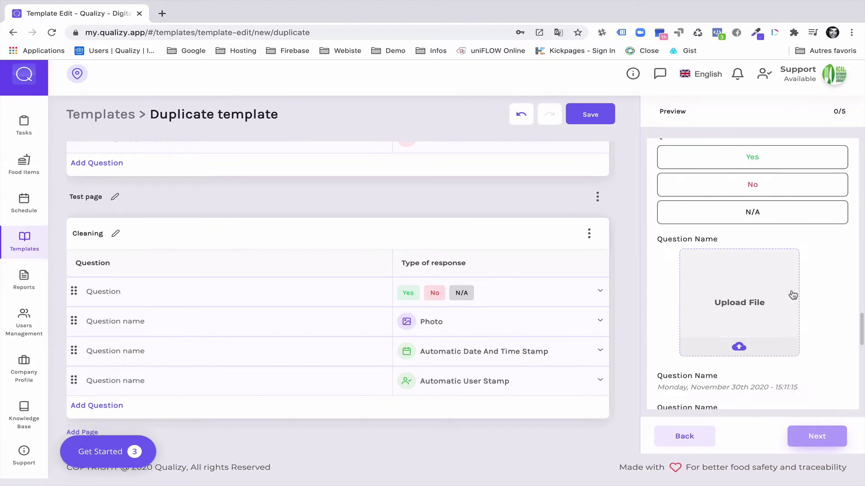
{"action": "scroll", "coordinate": [793, 295], "scroll_direction": "down", "scroll_amount": 1}
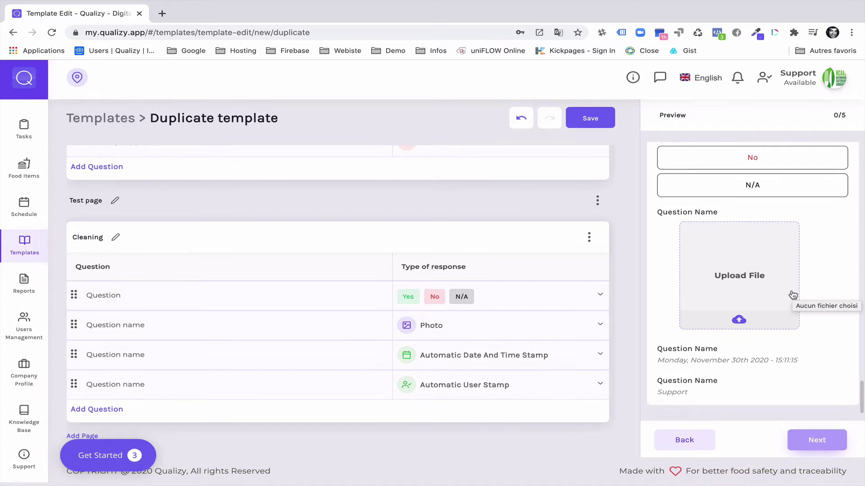
{"action": "scroll", "coordinate": [793, 295], "scroll_direction": "up", "scroll_amount": 3}
{"action": "scroll", "coordinate": [793, 295], "scroll_direction": "down", "scroll_amount": 3}
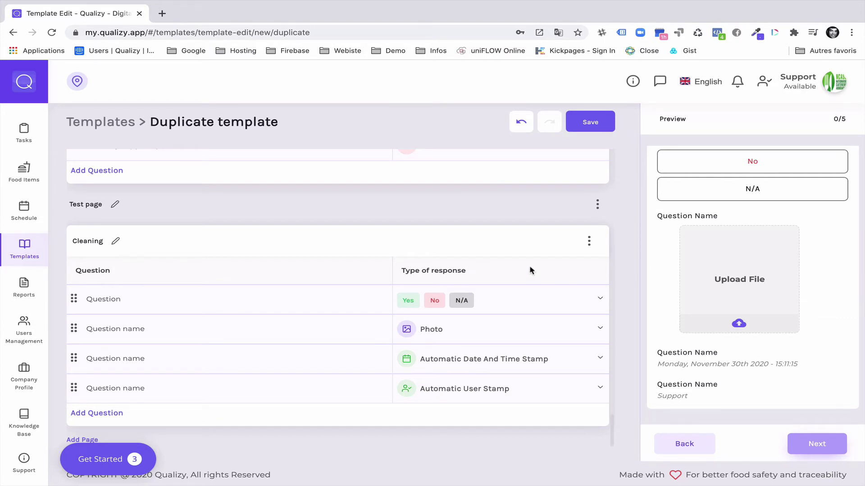
- Review the first question's response type choices without changing them
{"action": "left_click", "coordinate": [518, 304]}
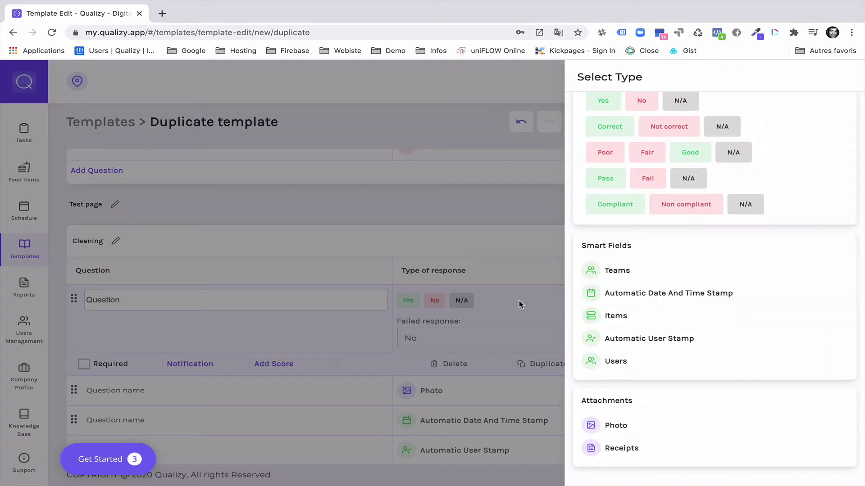
{"action": "scroll", "coordinate": [782, 169], "scroll_direction": "up", "scroll_amount": 5}
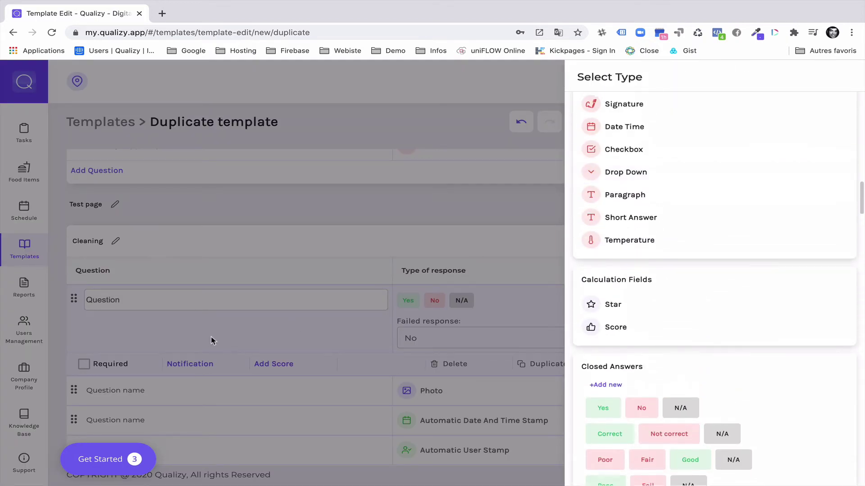
{"action": "left_click", "coordinate": [241, 341]}
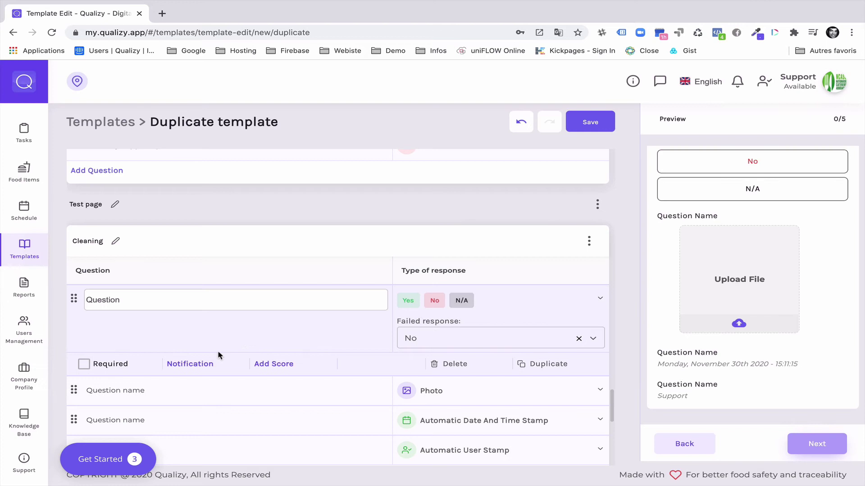
- Draft an answer-triggered In-app notification for the question, then discard it
{"action": "left_click", "coordinate": [191, 364]}
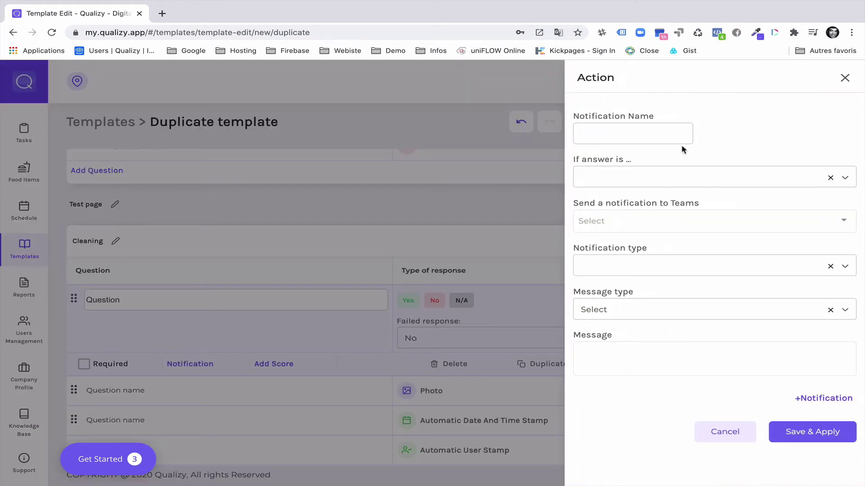
{"action": "left_click", "coordinate": [655, 135]}
{"action": "left_click", "coordinate": [691, 171]}
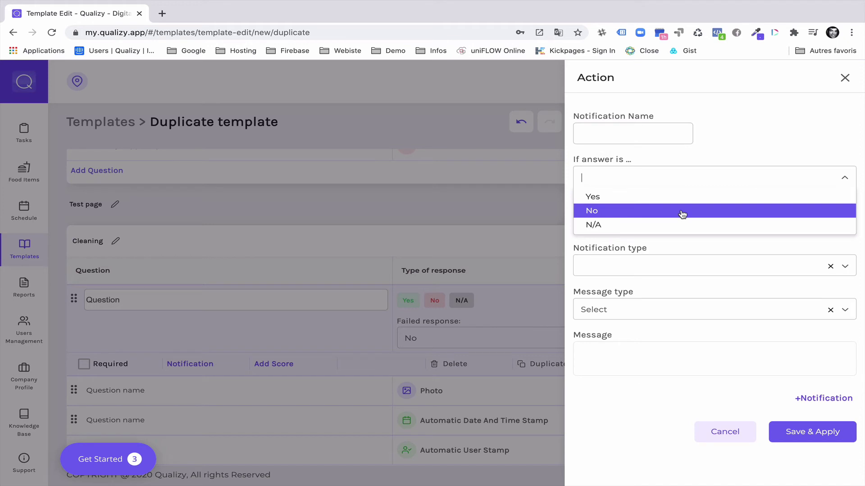
{"action": "left_click", "coordinate": [701, 249]}
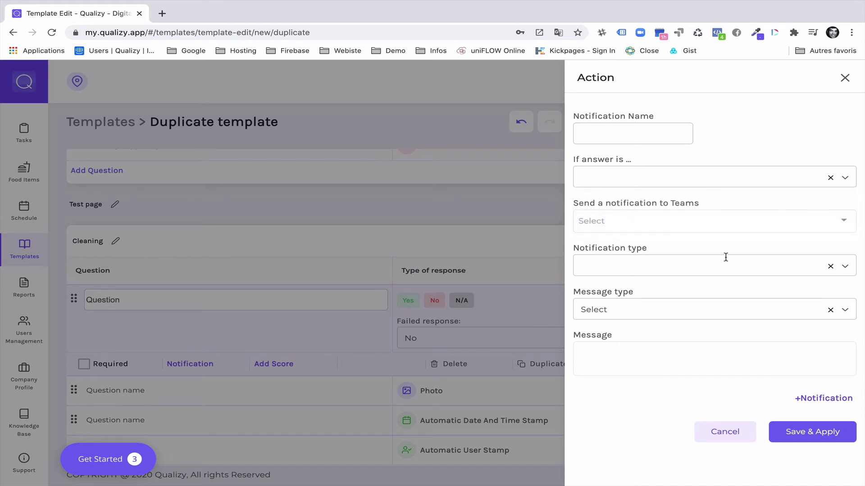
{"action": "left_click", "coordinate": [699, 309]}
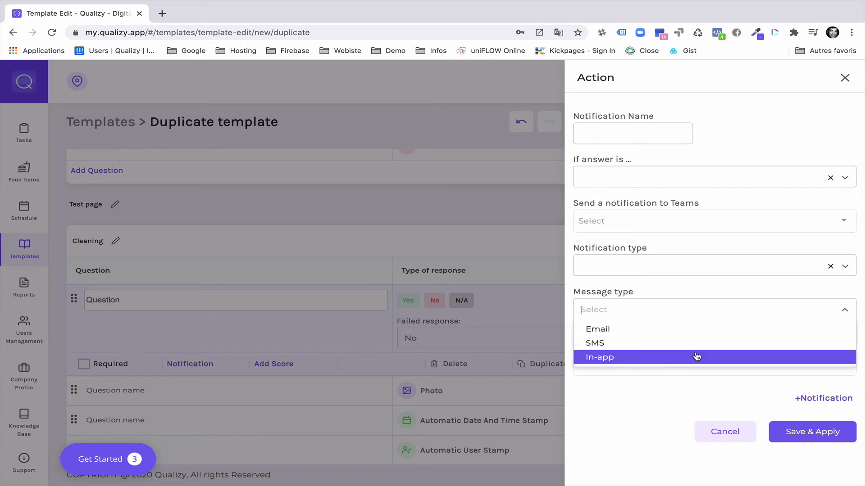
{"action": "left_click", "coordinate": [696, 356]}
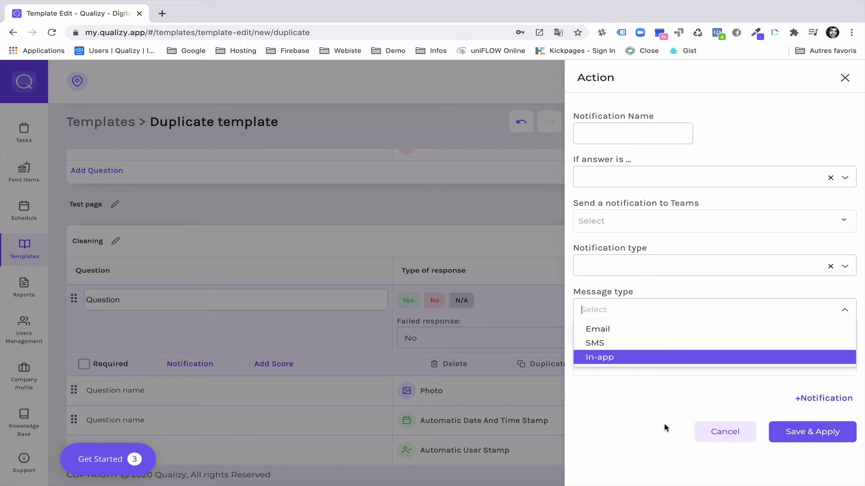
{"action": "left_click", "coordinate": [732, 439]}
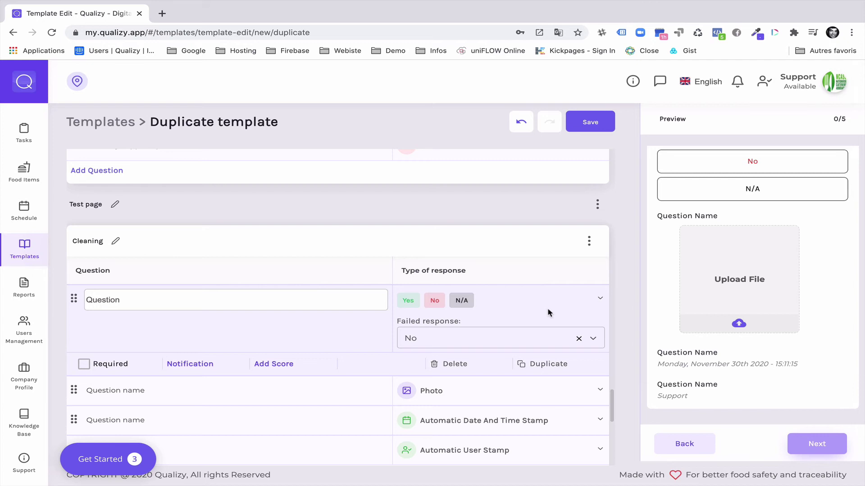
{"action": "left_click", "coordinate": [284, 364]}
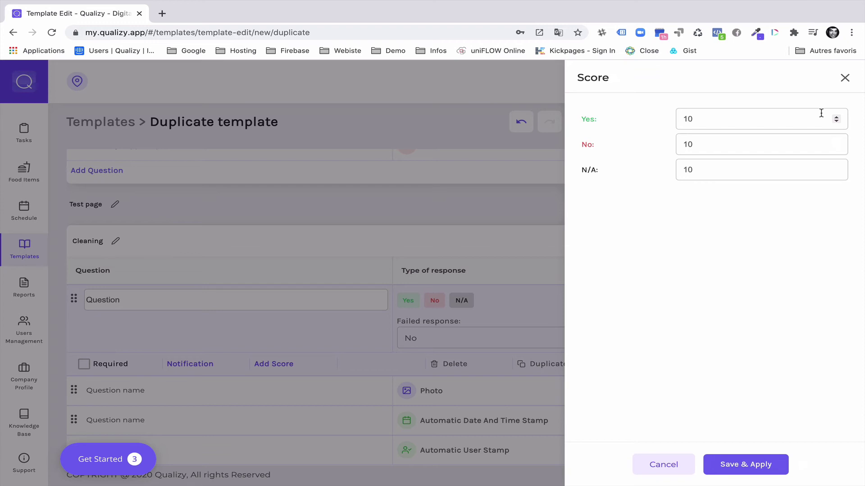
{"action": "left_click", "coordinate": [845, 80]}
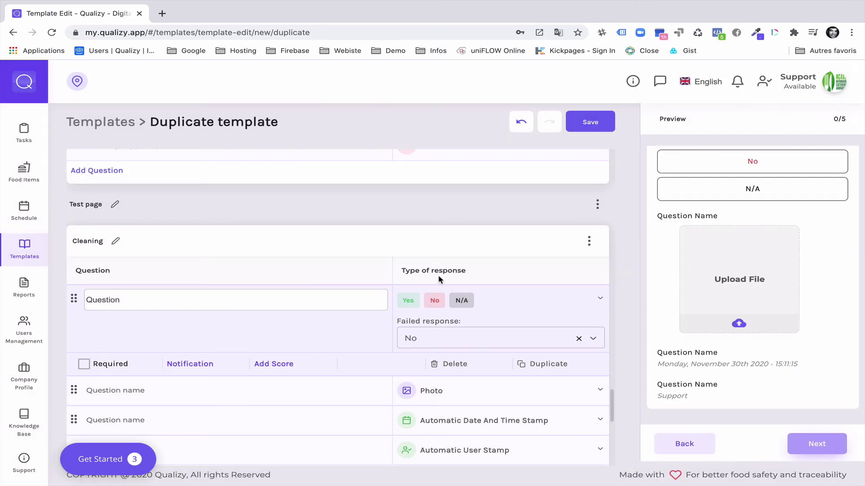
{"action": "scroll", "coordinate": [536, 269], "scroll_direction": "down", "scroll_amount": 2}
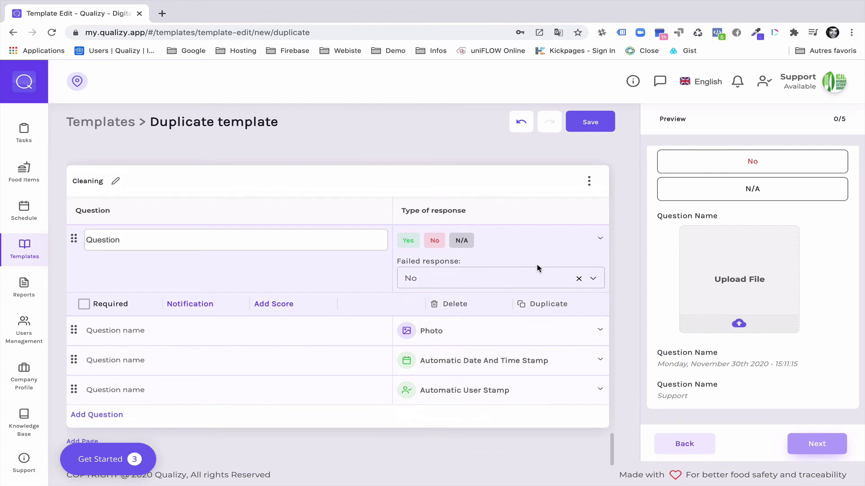
- Duplicate the Cleaning section with its four questions
{"action": "left_click", "coordinate": [589, 181]}
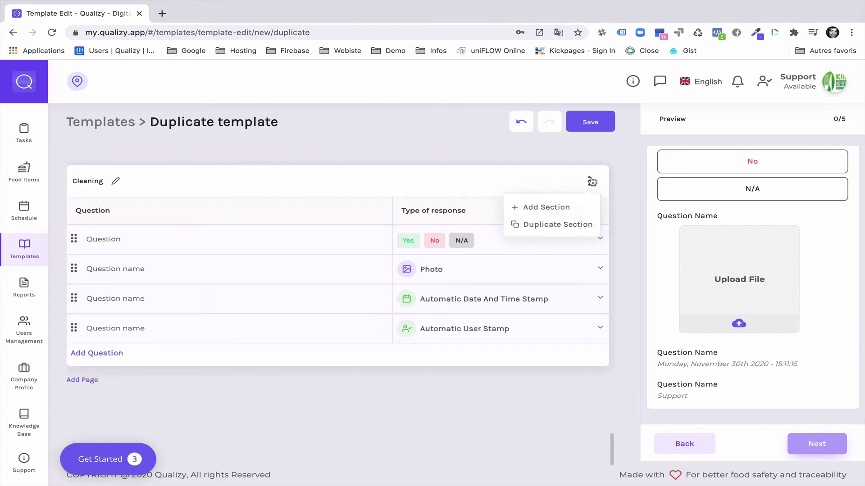
{"action": "left_click", "coordinate": [570, 232]}
{"action": "scroll", "coordinate": [521, 379], "scroll_direction": "down", "scroll_amount": 4}
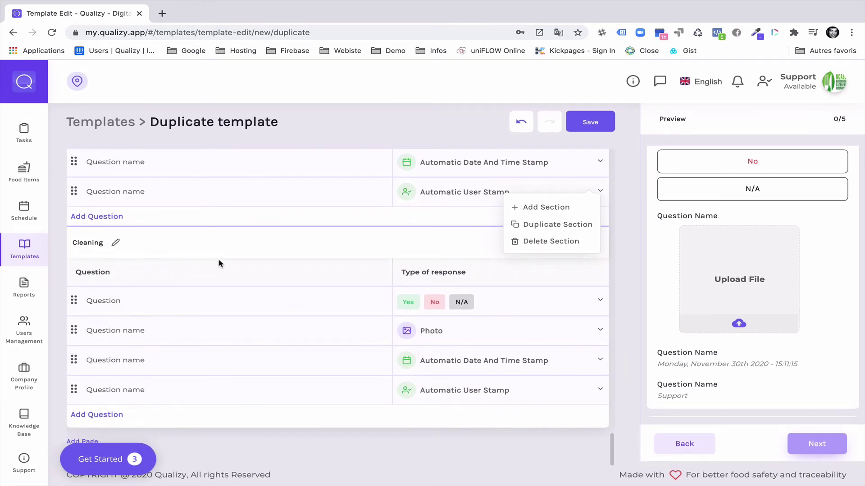
{"action": "scroll", "coordinate": [219, 263], "scroll_direction": "up", "scroll_amount": 4}
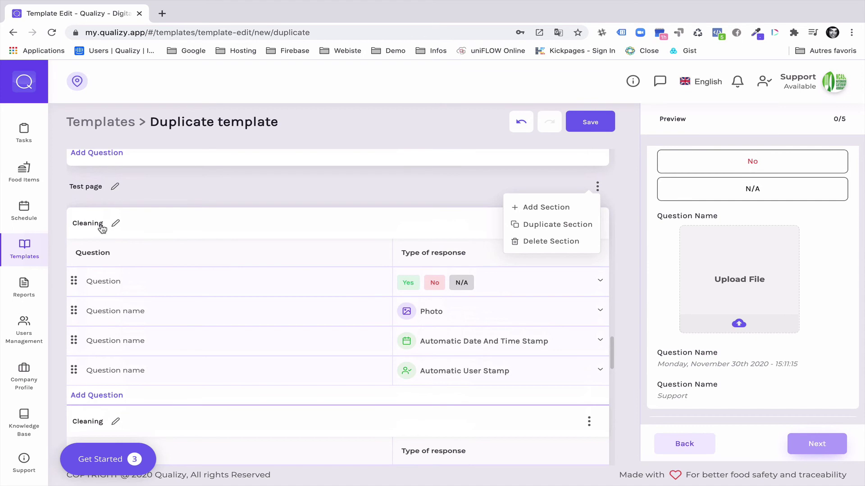
{"action": "scroll", "coordinate": [170, 249], "scroll_direction": "down", "scroll_amount": 4}
- Rename the copied section to 'pest management', correcting the typo
{"action": "left_click", "coordinate": [76, 242]}
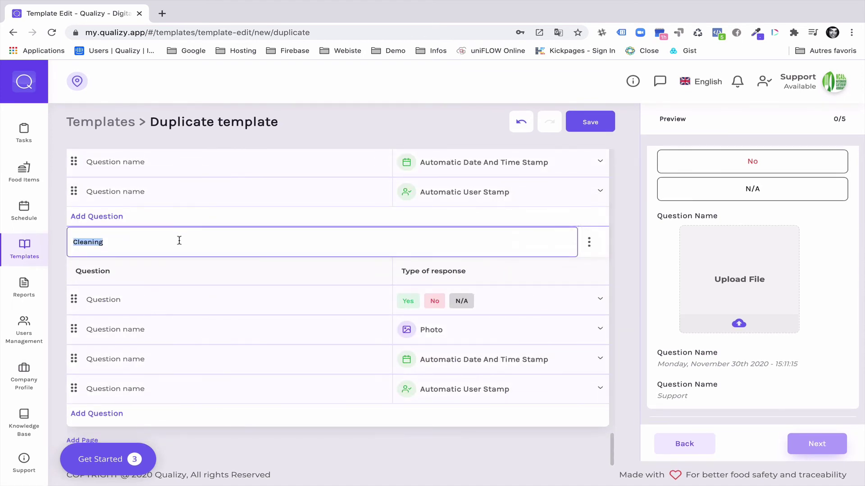
{"action": "type", "text": "pe"}
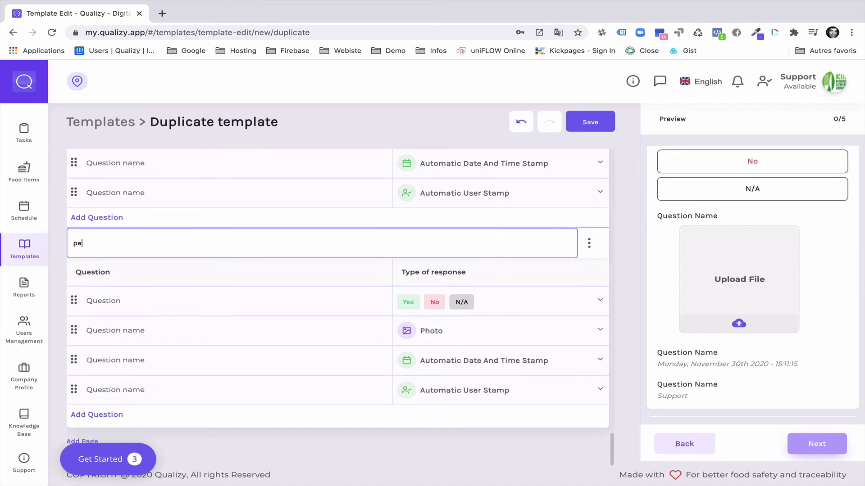
{"action": "type", "text": "st managerment"}
{"action": "left_click", "coordinate": [121, 243]}
{"action": "key", "text": "BackSpace"}
- Duplicate the Customer list page
{"action": "scroll", "coordinate": [193, 350], "scroll_direction": "up", "scroll_amount": 1}
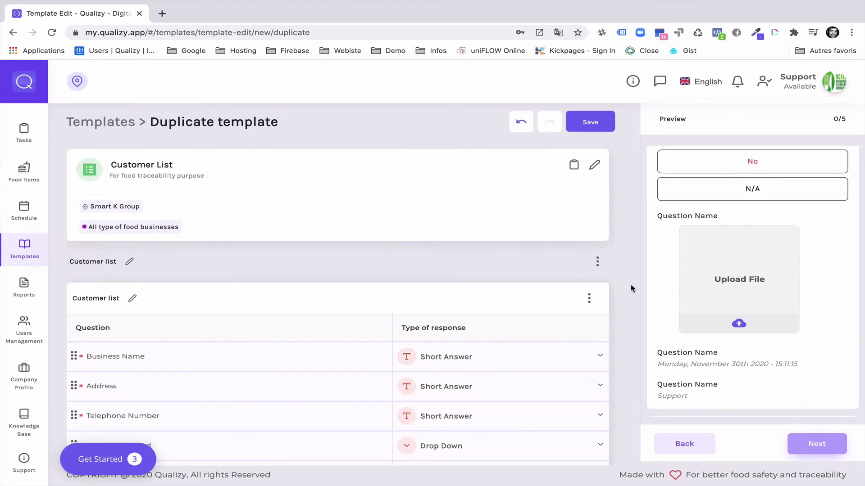
{"action": "left_click", "coordinate": [597, 262]}
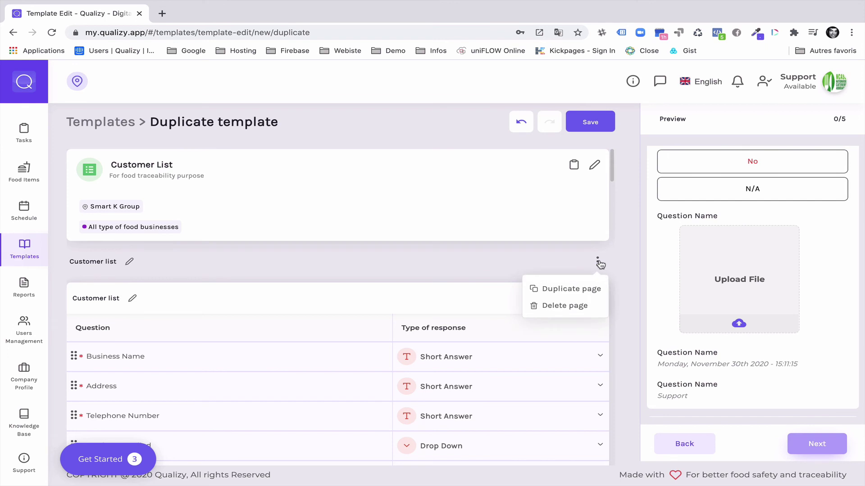
{"action": "left_click", "coordinate": [587, 286]}
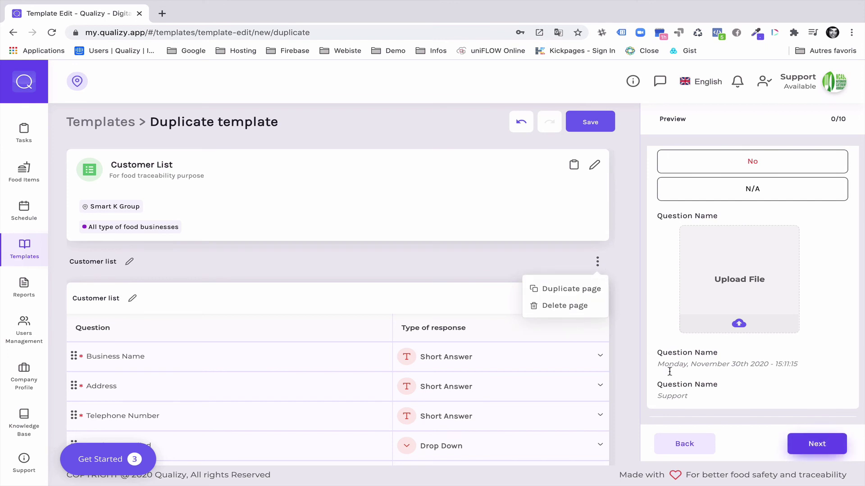
{"action": "scroll", "coordinate": [671, 372], "scroll_direction": "down", "scroll_amount": 1}
{"action": "scroll", "coordinate": [671, 372], "scroll_direction": "up", "scroll_amount": 1}
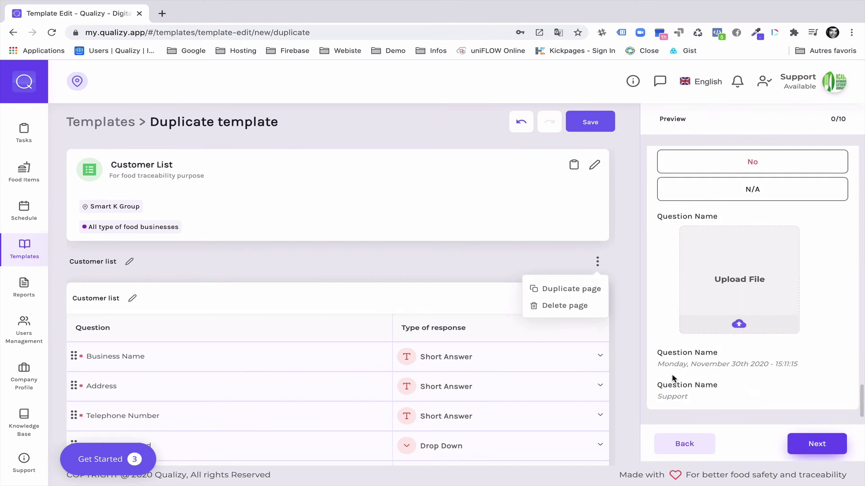
- Advance the preview to page 3 of 3 to view the copied page
{"action": "left_click", "coordinate": [825, 444]}
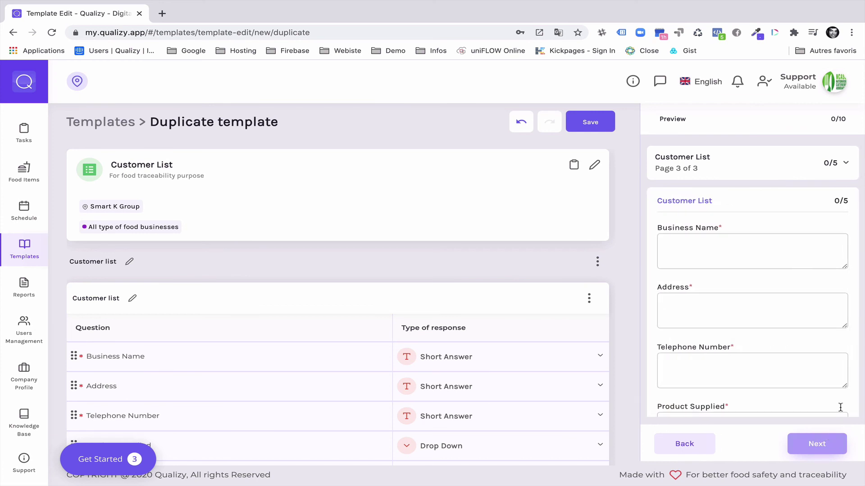
{"action": "scroll", "coordinate": [843, 283], "scroll_direction": "down", "scroll_amount": 2}
{"action": "scroll", "coordinate": [844, 281], "scroll_direction": "up", "scroll_amount": 2}
{"action": "scroll", "coordinate": [530, 298], "scroll_direction": "down", "scroll_amount": 3}
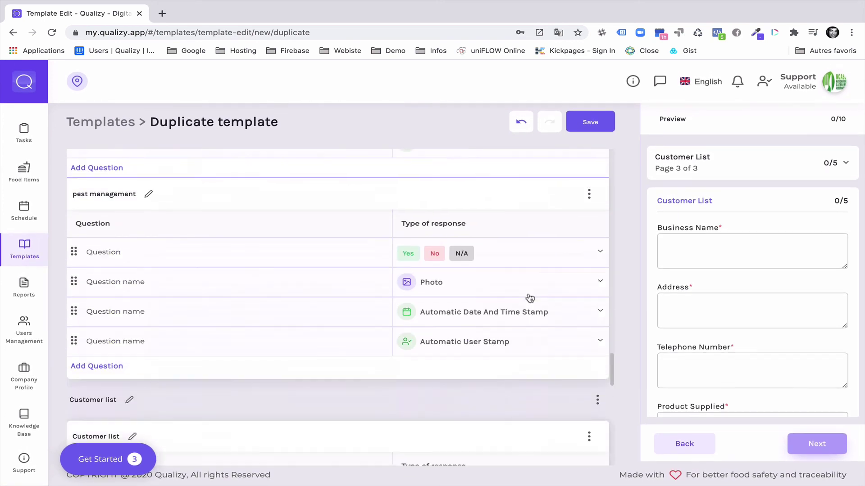